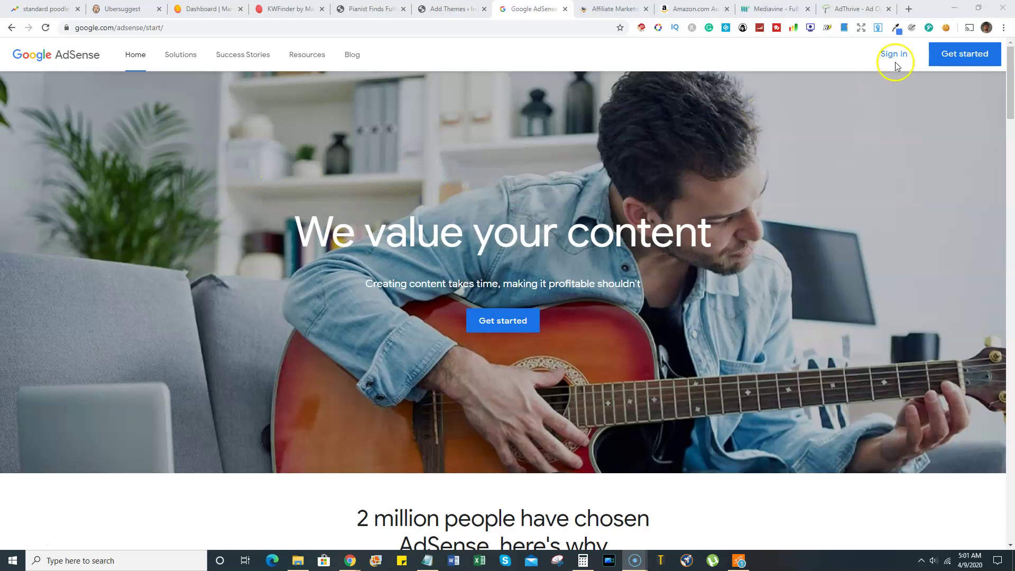
scroll(595, 238, "down", 3)
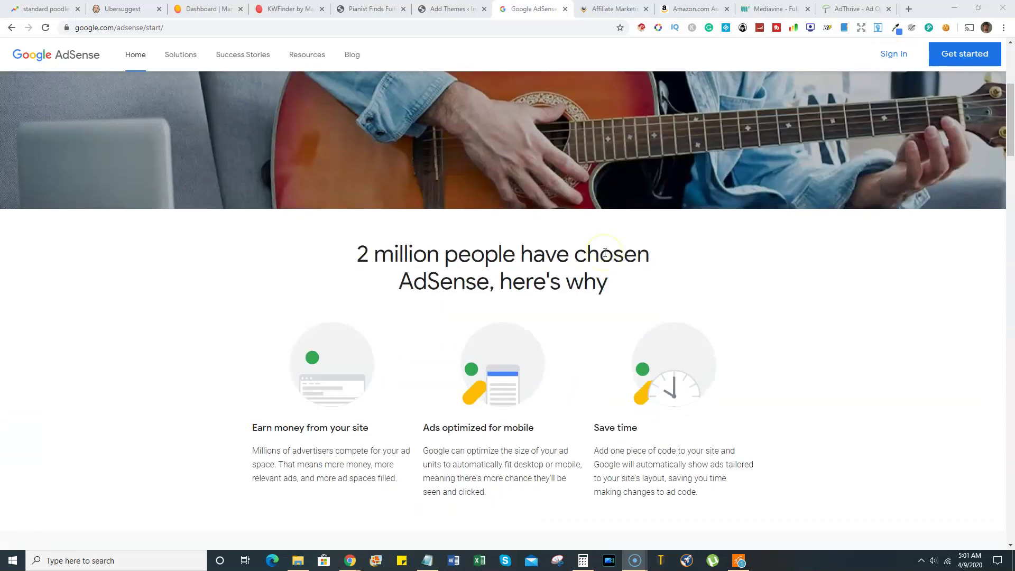
scroll(603, 249, "down", 3)
scroll(604, 253, "up", 4)
scroll(605, 253, "up", 3)
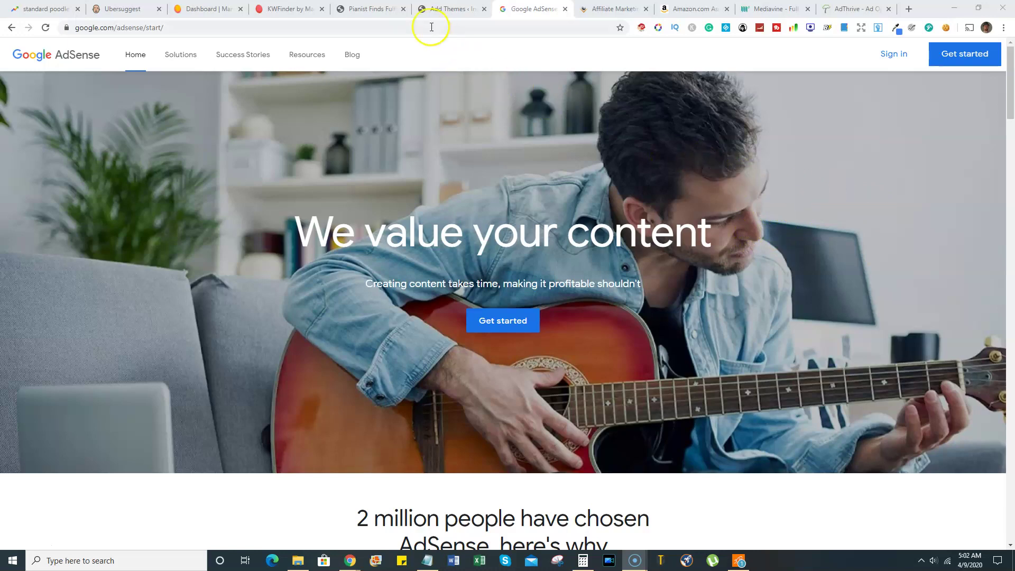
left_click(373, 10)
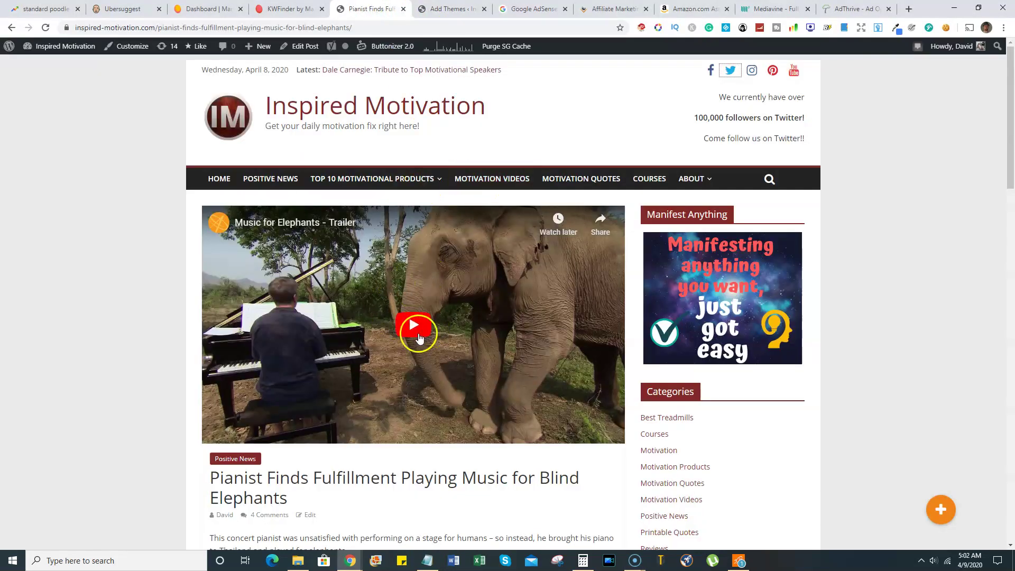
scroll(494, 337, "down", 3)
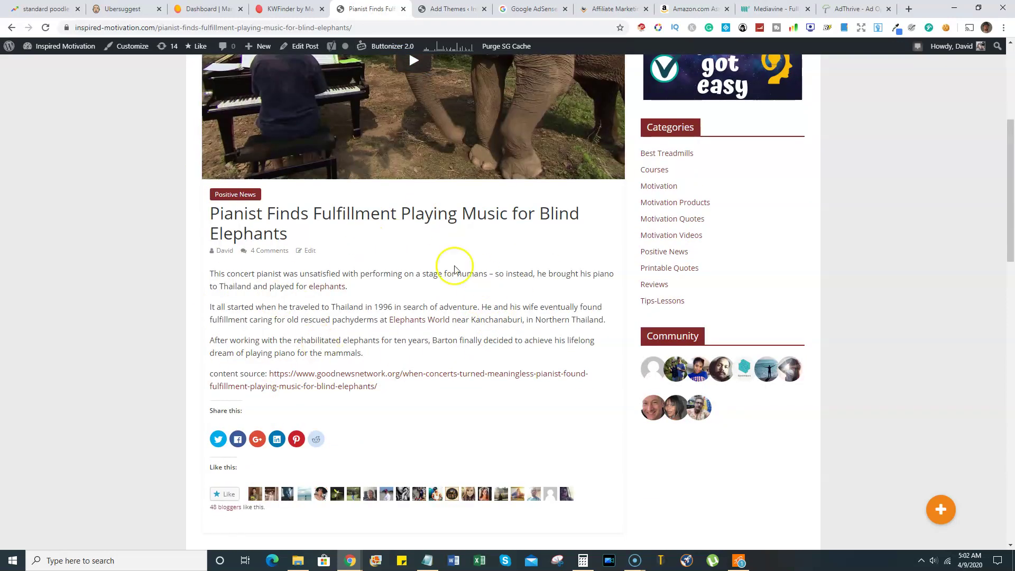
scroll(393, 329, "down", 3)
scroll(400, 357, "up", 1)
scroll(325, 321, "up", 2)
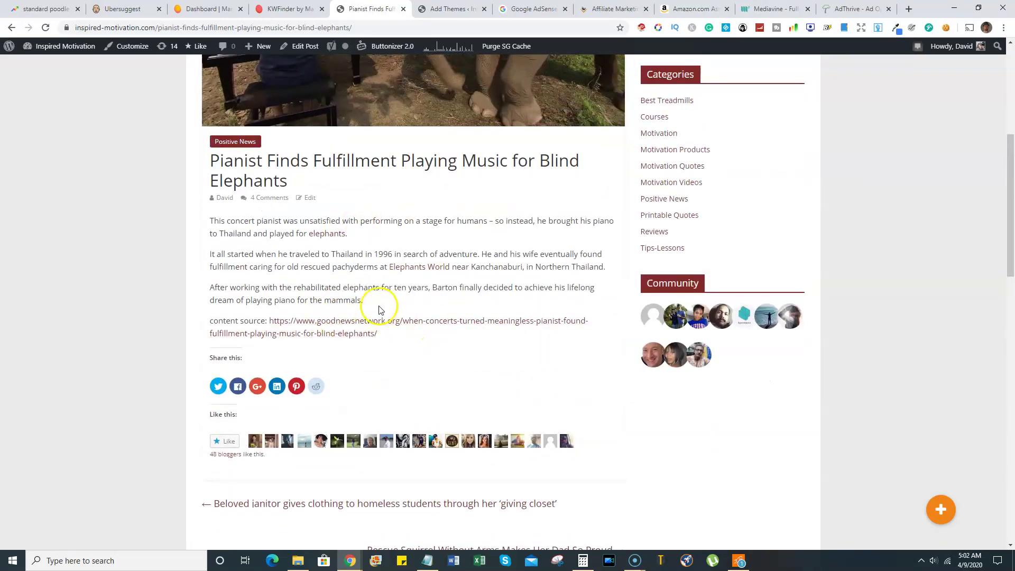
scroll(373, 301, "up", 3)
scroll(389, 328, "up", 1)
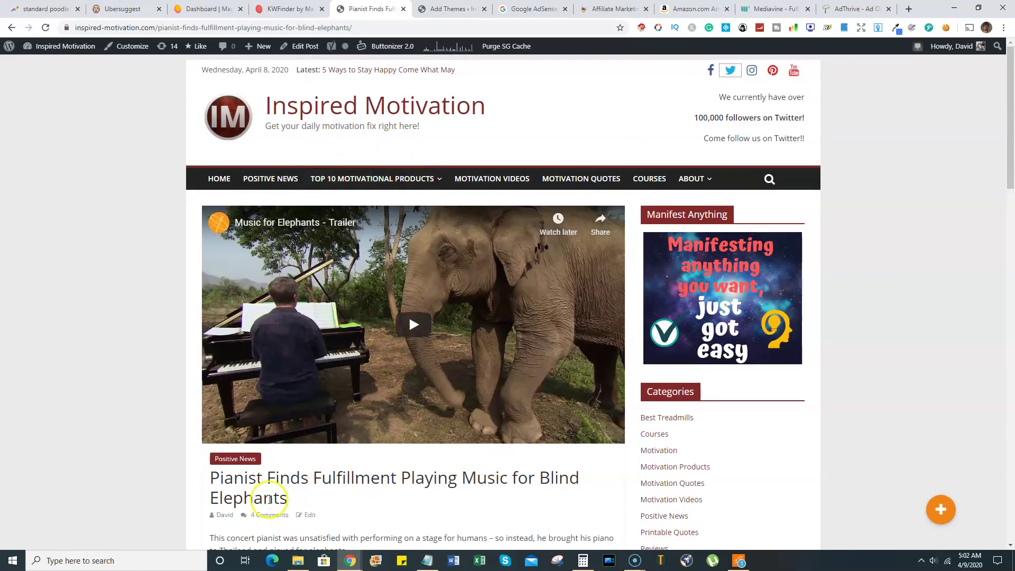
scroll(408, 512, "down", 1)
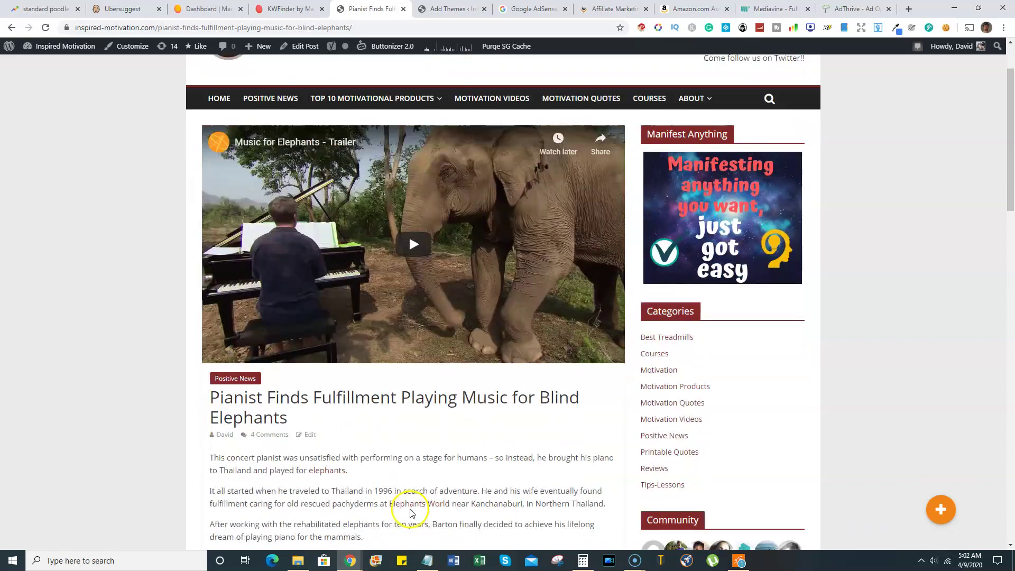
scroll(365, 254, "down", 2)
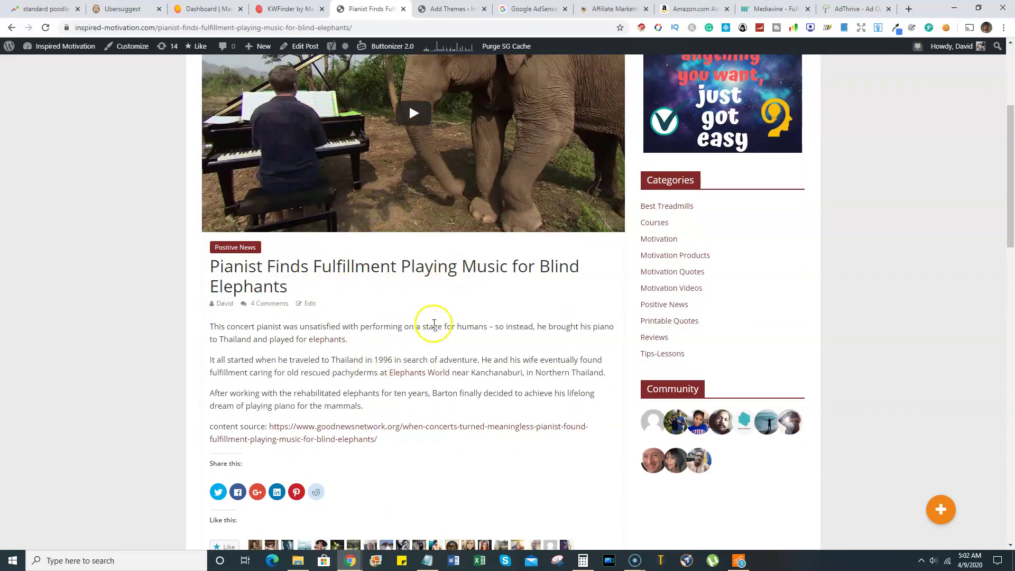
scroll(432, 326, "down", 3)
scroll(453, 274, "up", 3)
scroll(456, 282, "up", 3)
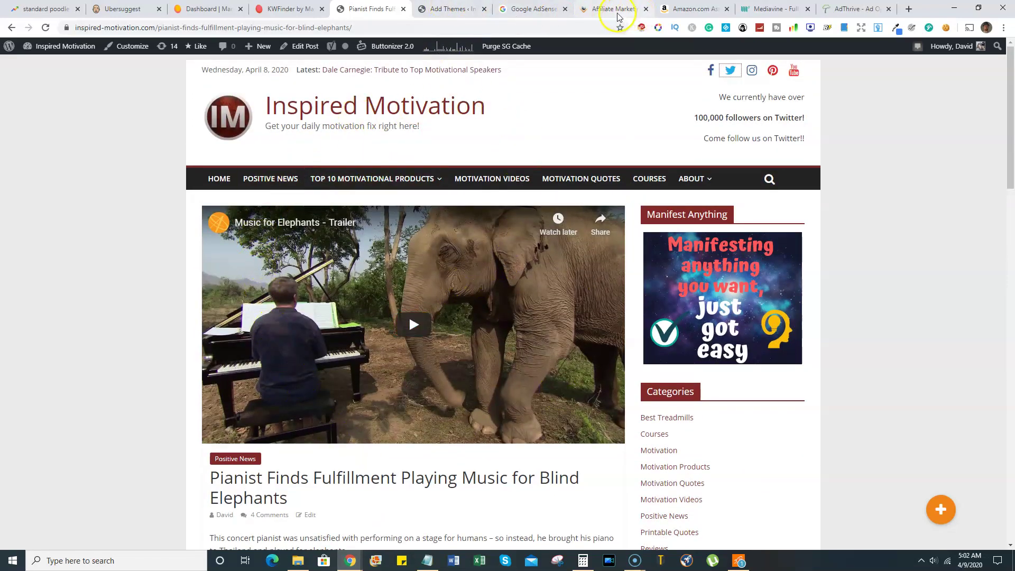
left_click(533, 10)
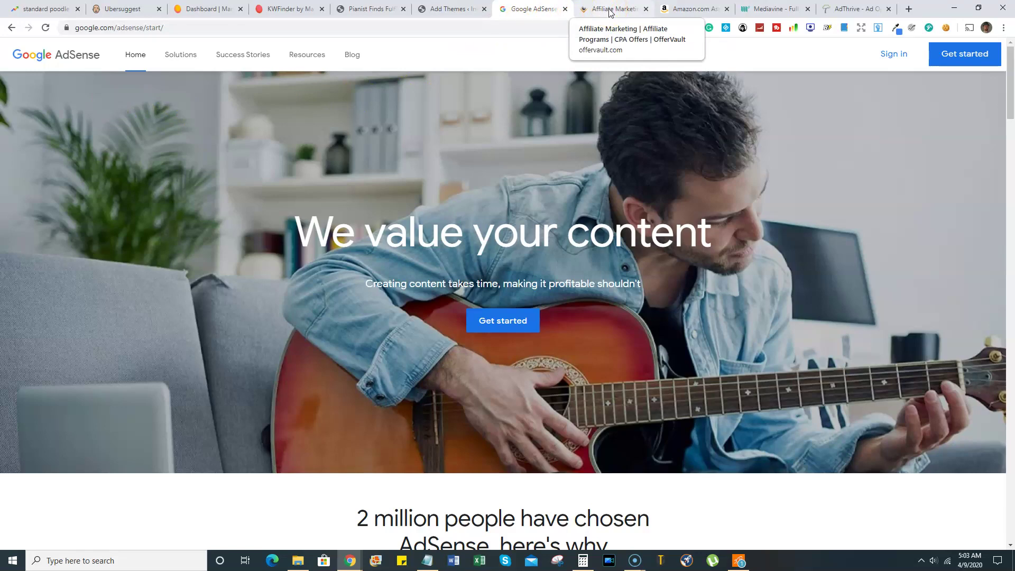
Step: Go to OfferVault, dismiss the signup popup and bring up the offer category filter list
left_click(609, 11)
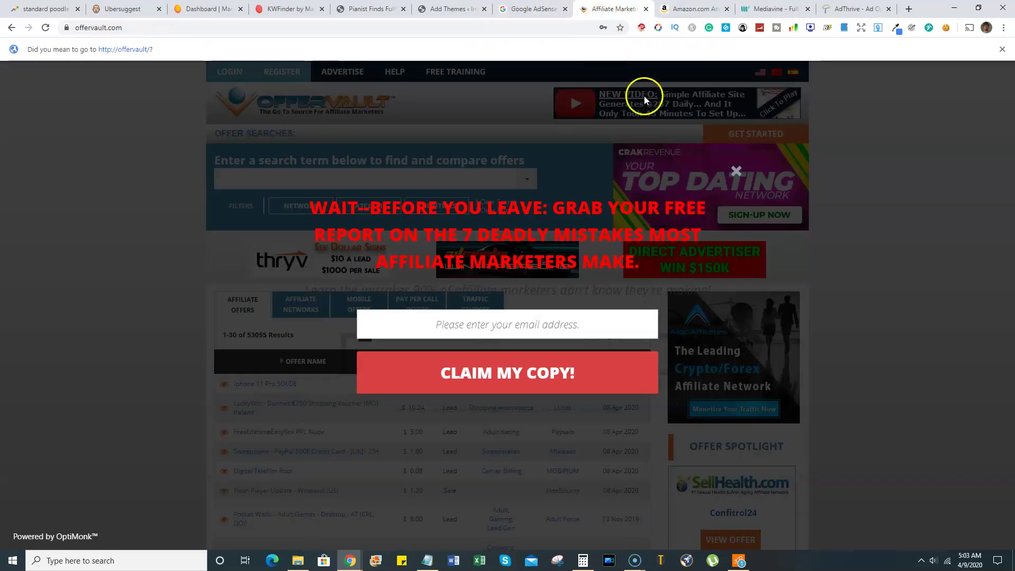
left_click(735, 171)
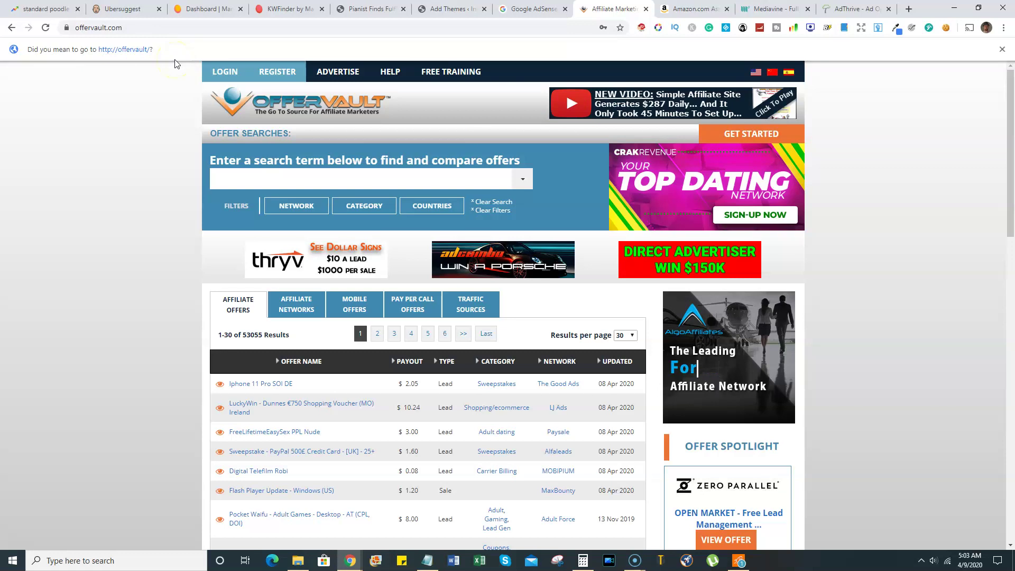
left_click(217, 87)
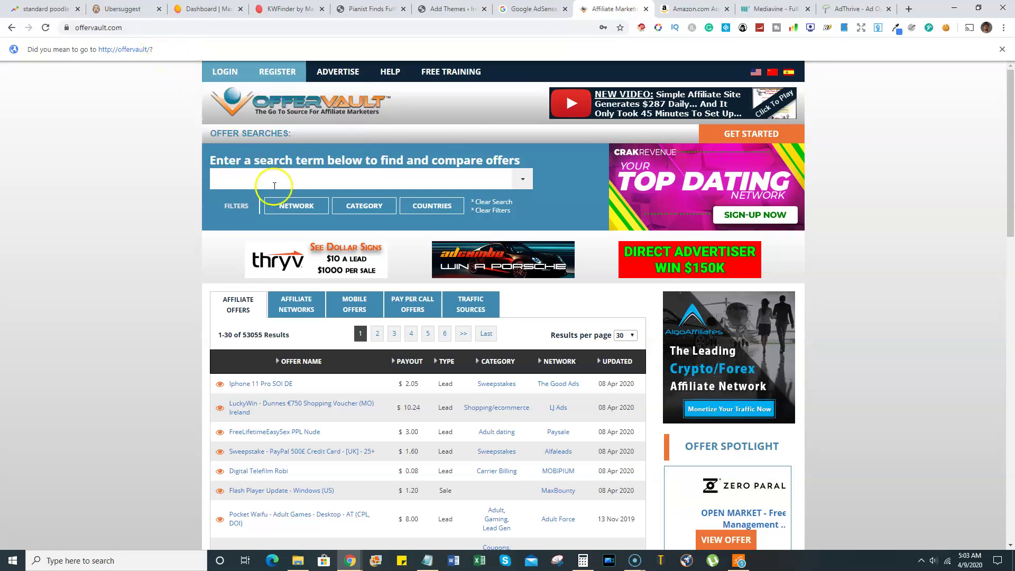
left_click(380, 180)
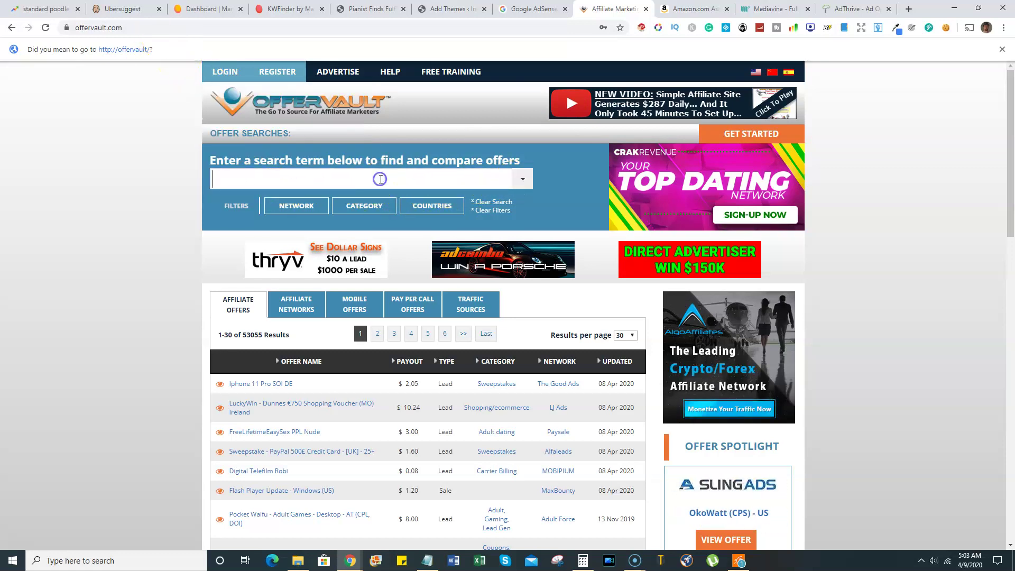
left_click(523, 180)
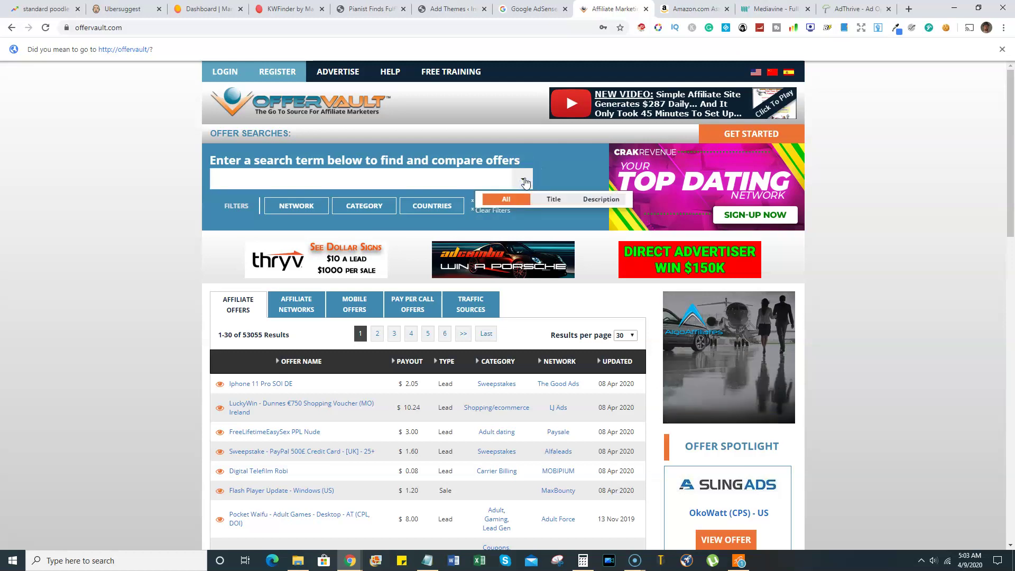
left_click(374, 204)
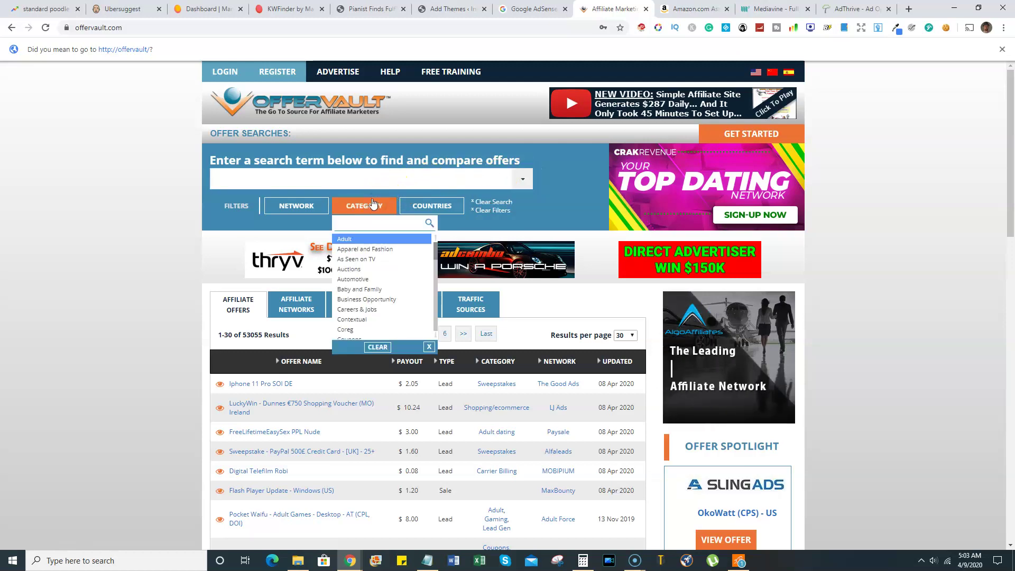
scroll(385, 262, "down", 3)
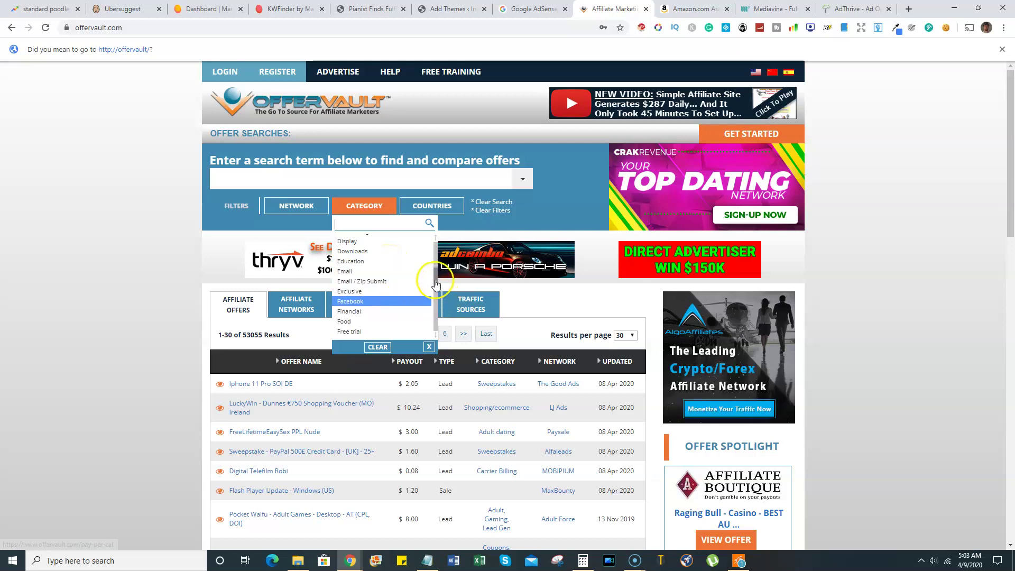
left_click_drag(435, 281, 426, 315)
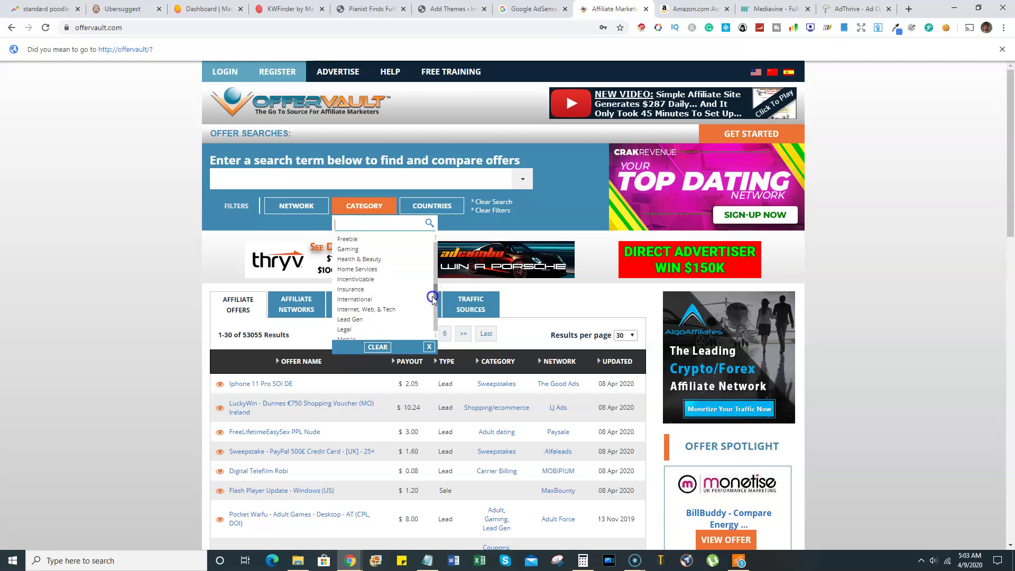
scroll(426, 314, "down", 2)
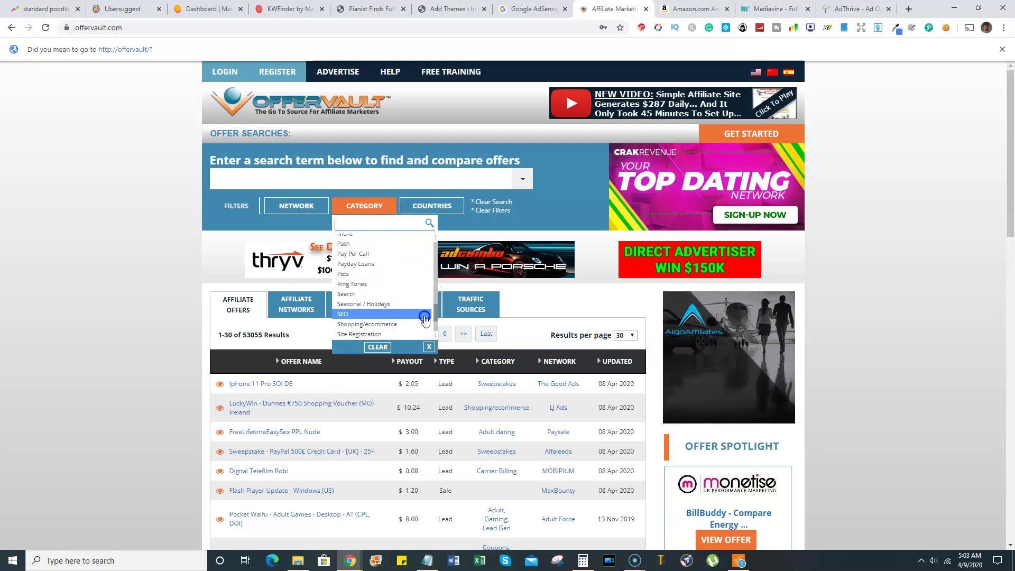
scroll(420, 329, "down", 2)
Step: Tick Surveys, briefly add and remove Sports, leaving 907 survey offers listed
left_click(421, 329)
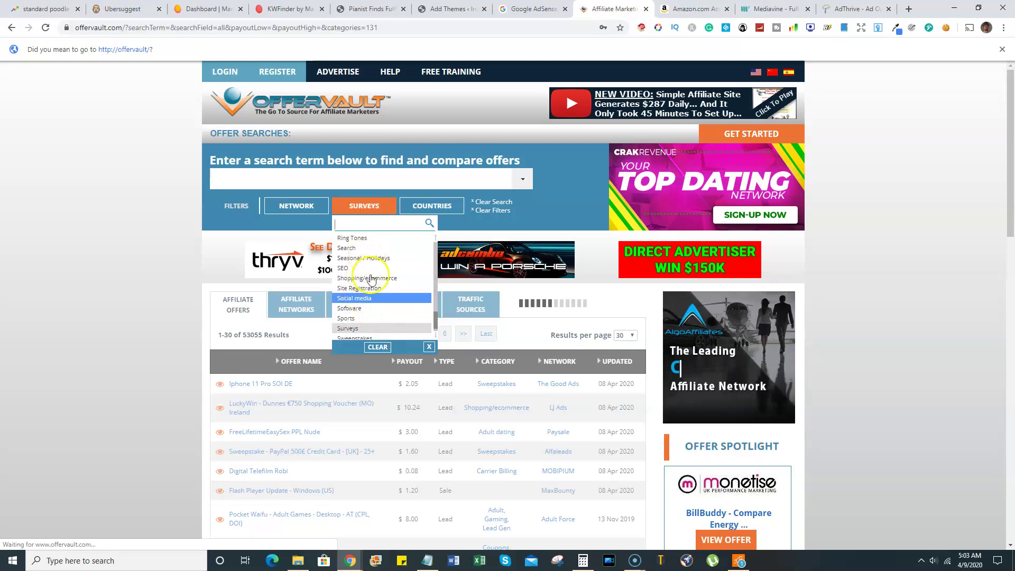
left_click(363, 324)
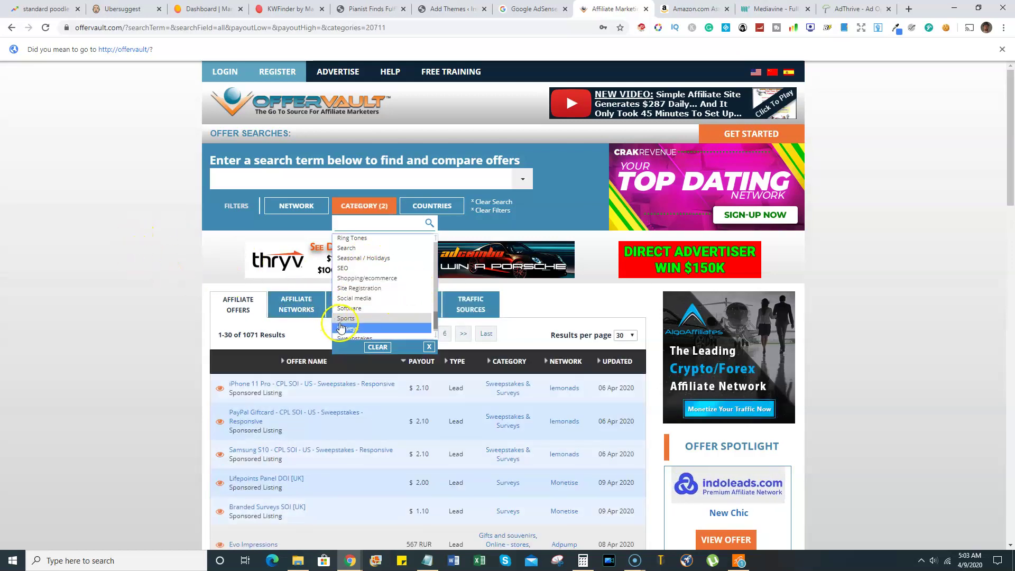
left_click(356, 318)
left_click(197, 346)
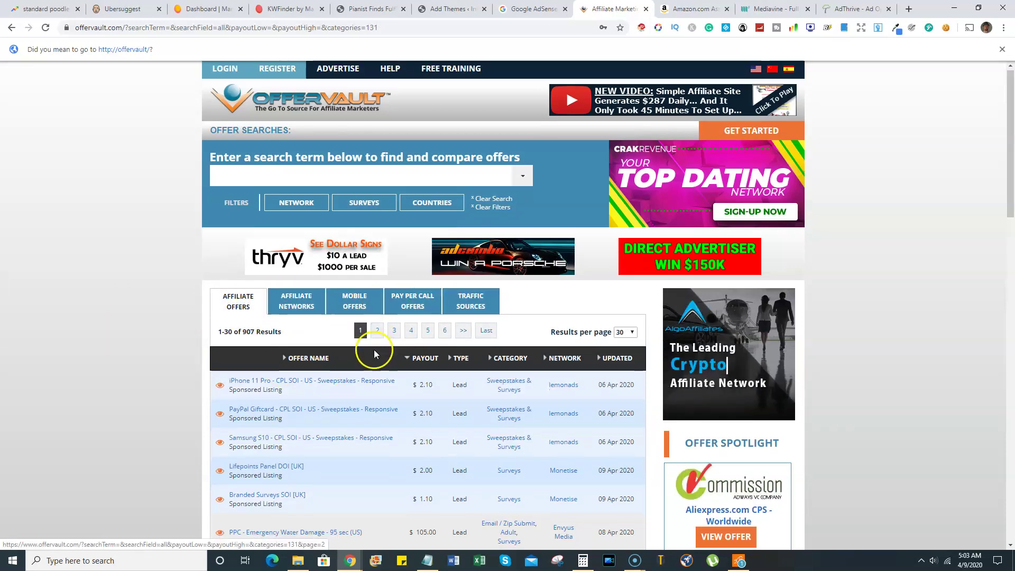
scroll(374, 349, "down", 3)
scroll(389, 262, "down", 5)
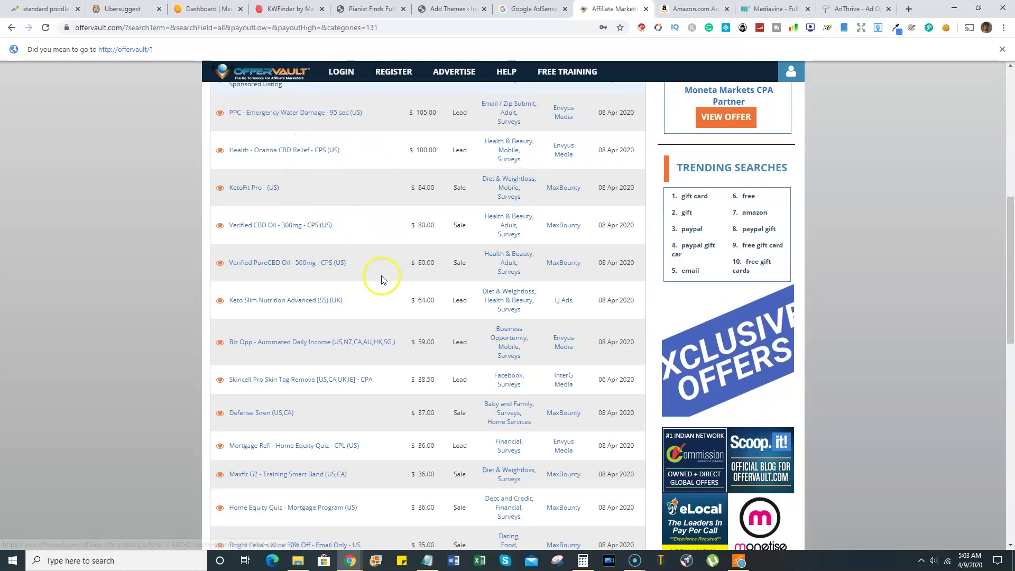
scroll(377, 279, "down", 5)
scroll(371, 290, "up", 7)
scroll(371, 300, "up", 3)
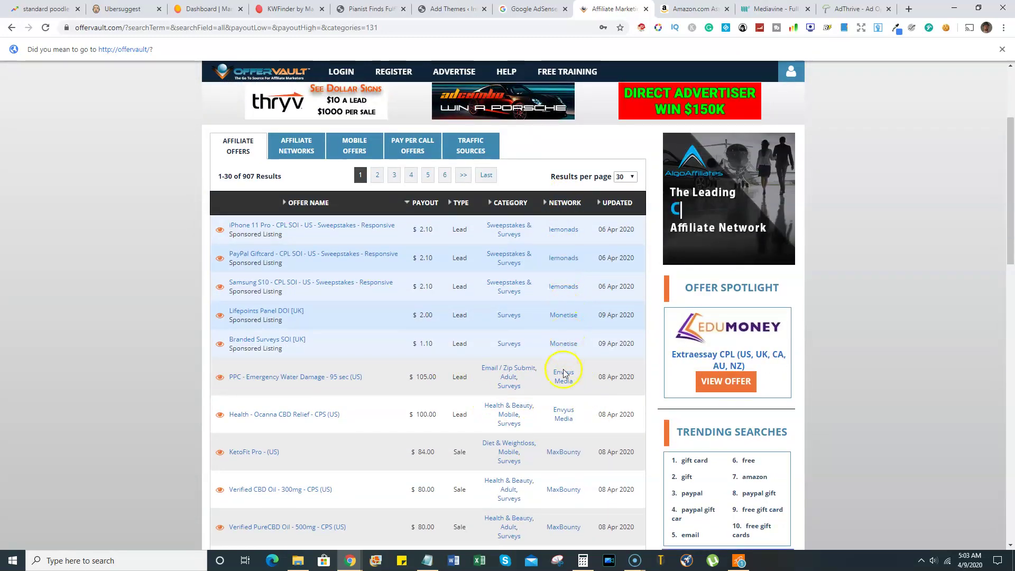
scroll(562, 397, "down", 2)
scroll(556, 422, "down", 1)
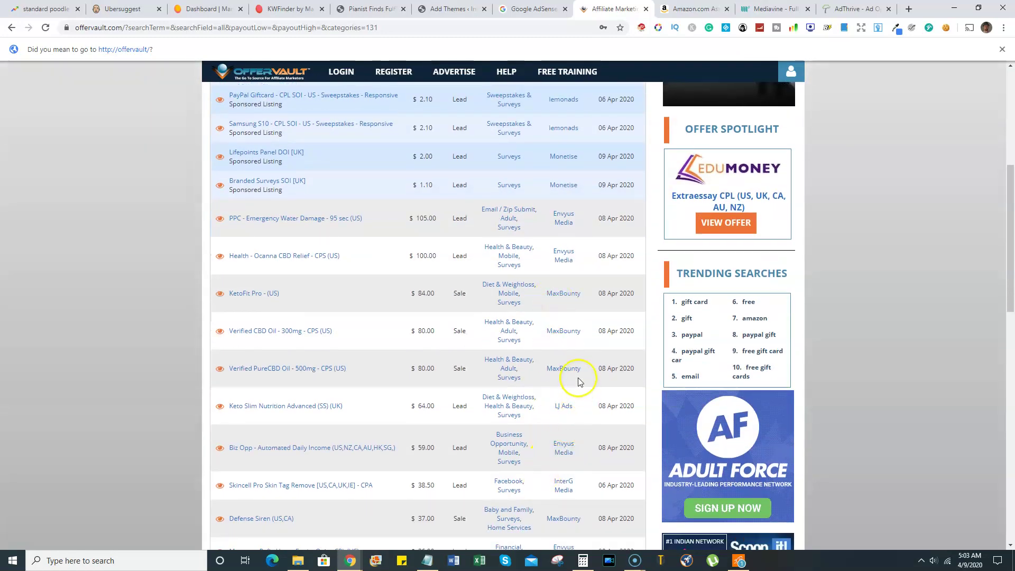
scroll(569, 370, "up", 1)
scroll(568, 370, "up", 3)
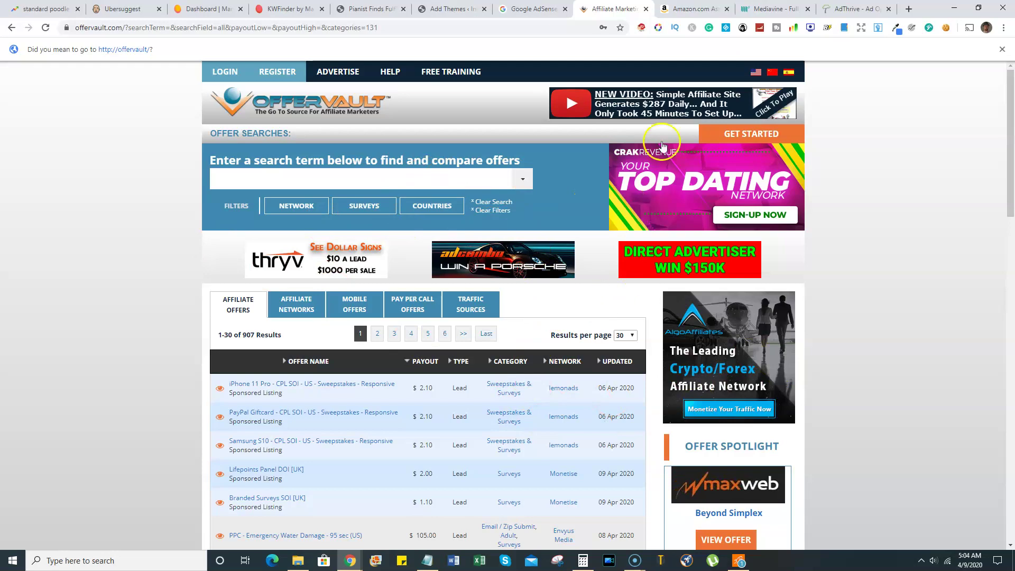
Step: Switch from the survey results to the Amazon Associates affiliate program page
left_click(686, 10)
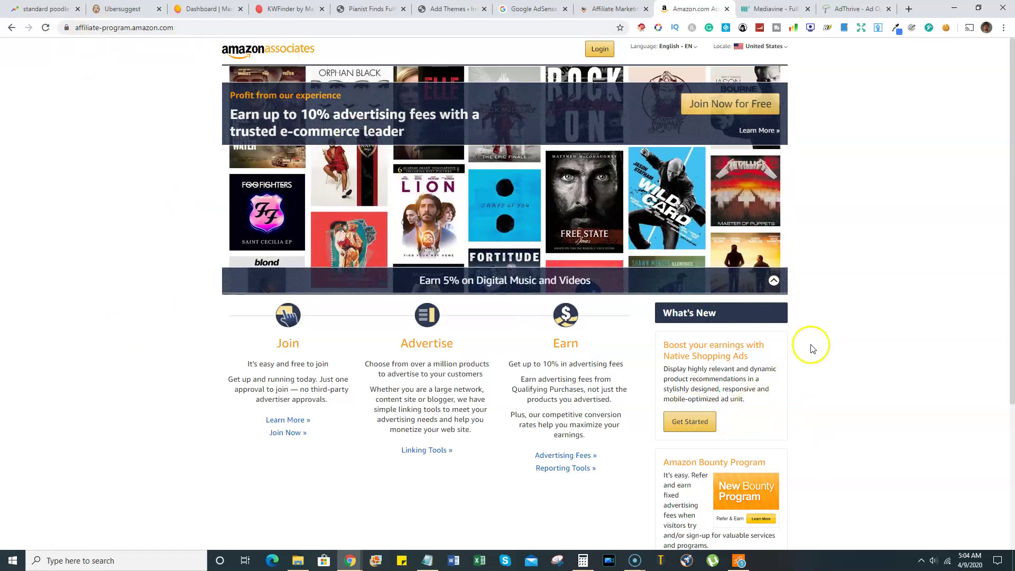
Step: Switch to the Mediavine 'Full Service Ad Management' homepage
left_click(777, 13)
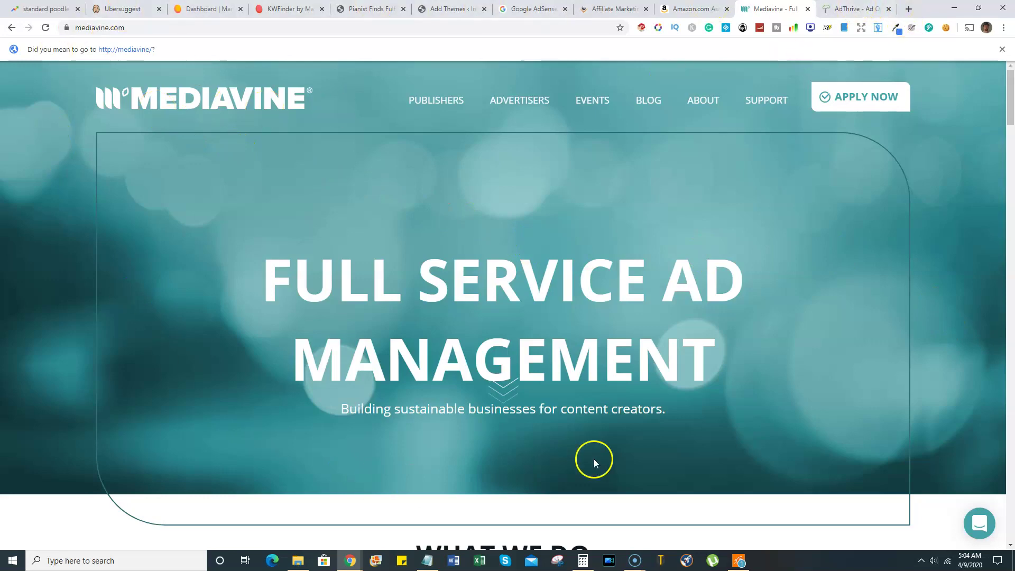
scroll(635, 331, "down", 3)
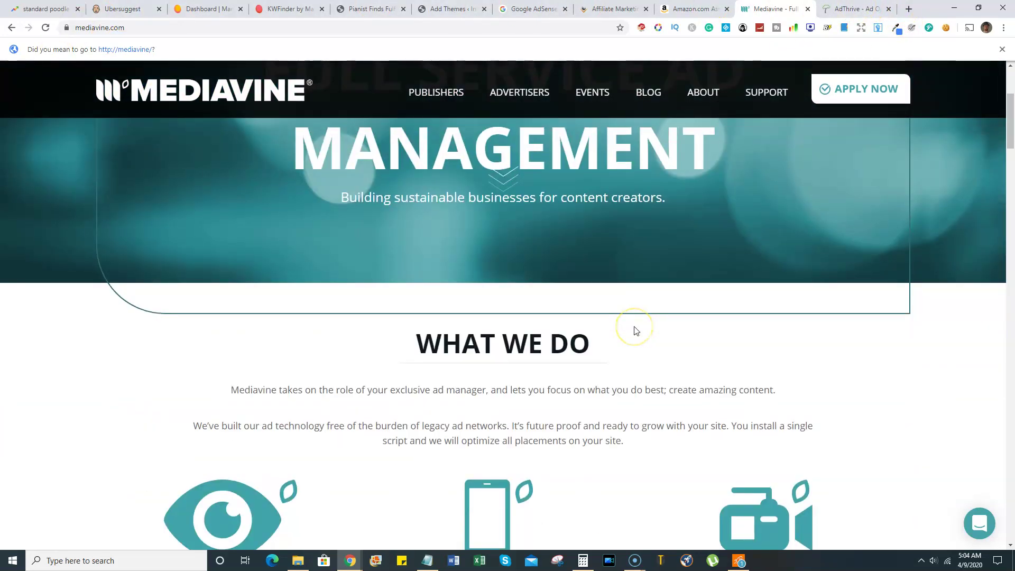
scroll(636, 330, "down", 2)
scroll(635, 330, "up", 3)
scroll(636, 326, "up", 2)
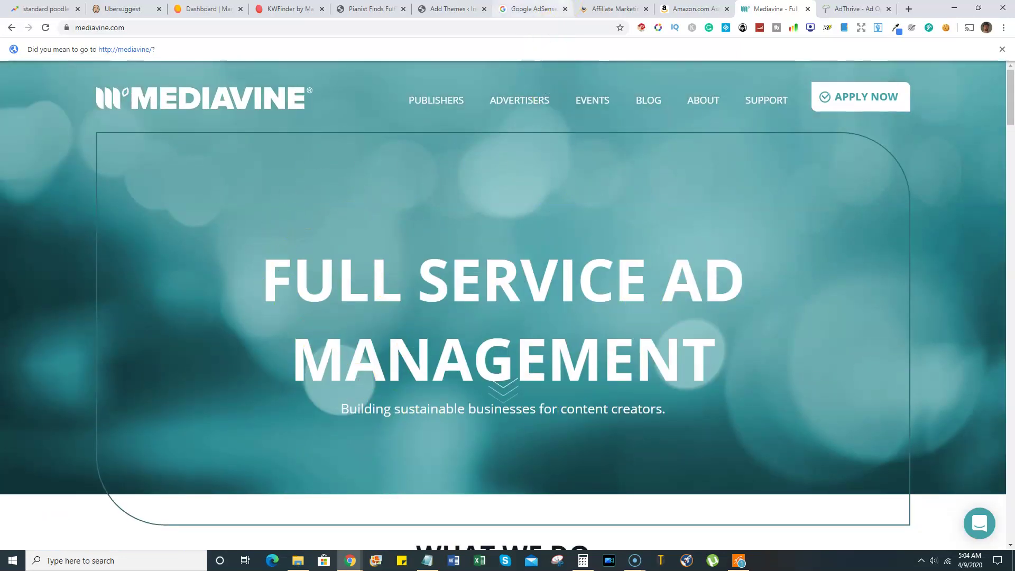
left_click(536, 8)
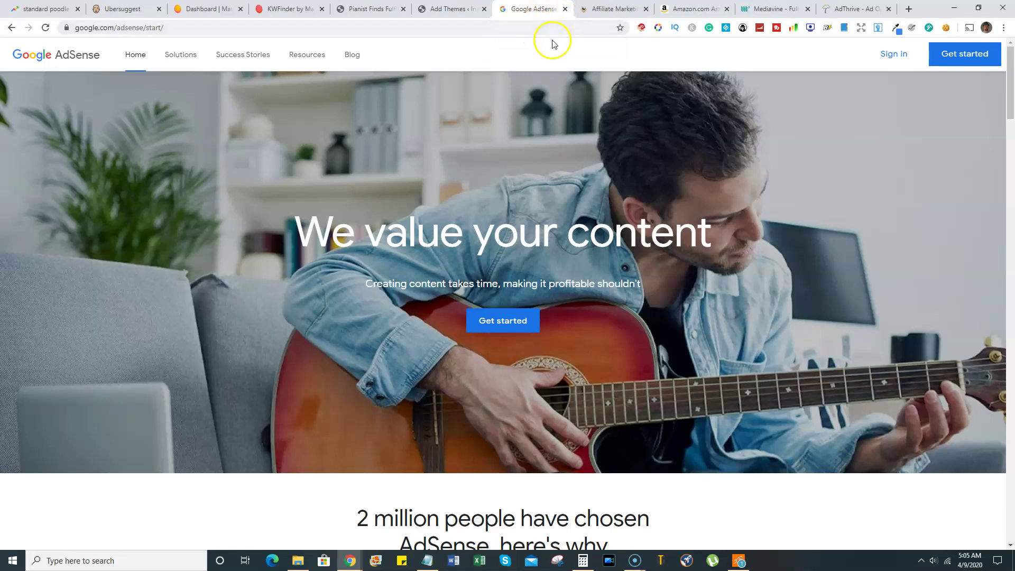
left_click(778, 12)
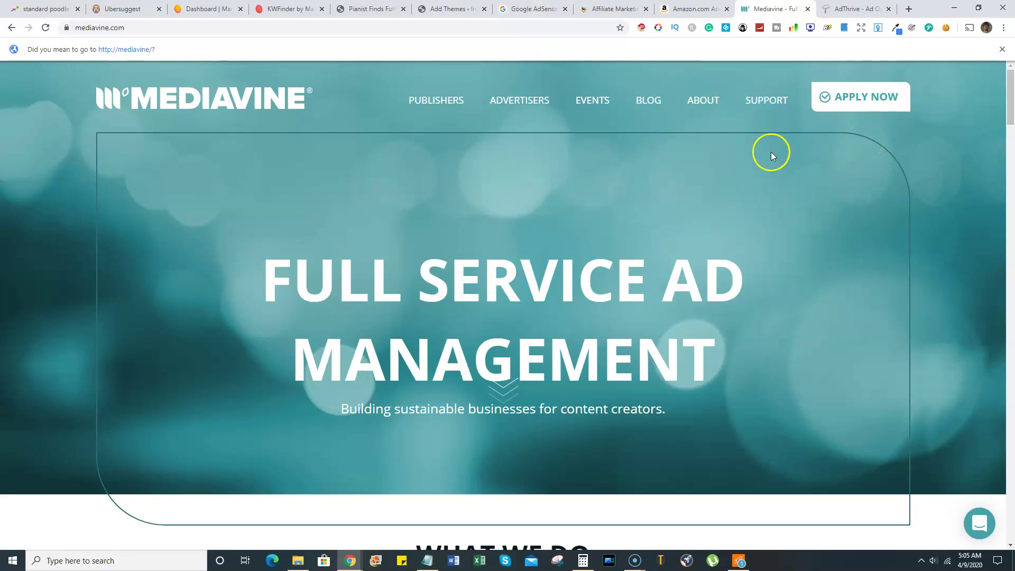
Step: Switch to the AdThrive ad management homepage
left_click(853, 14)
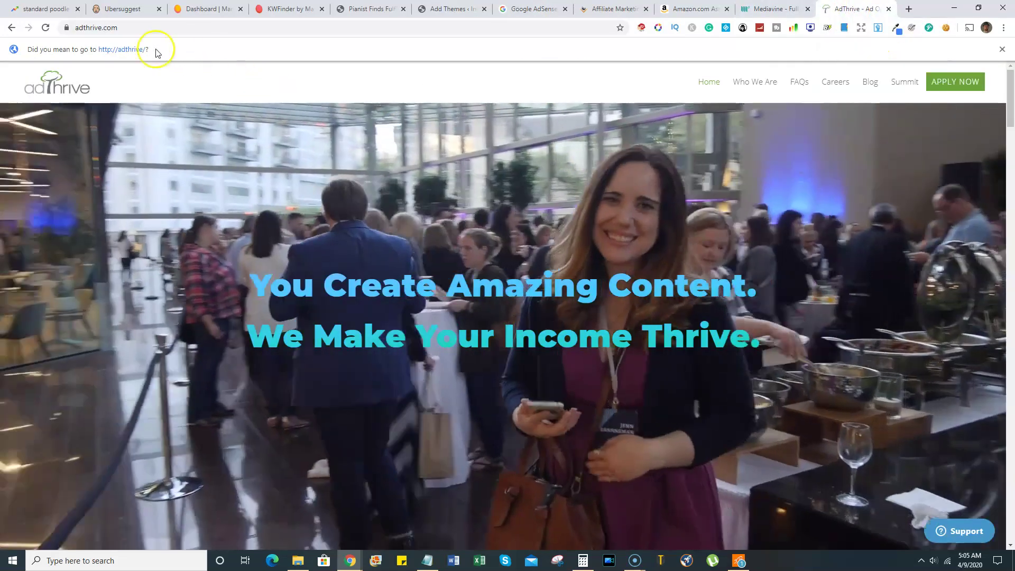